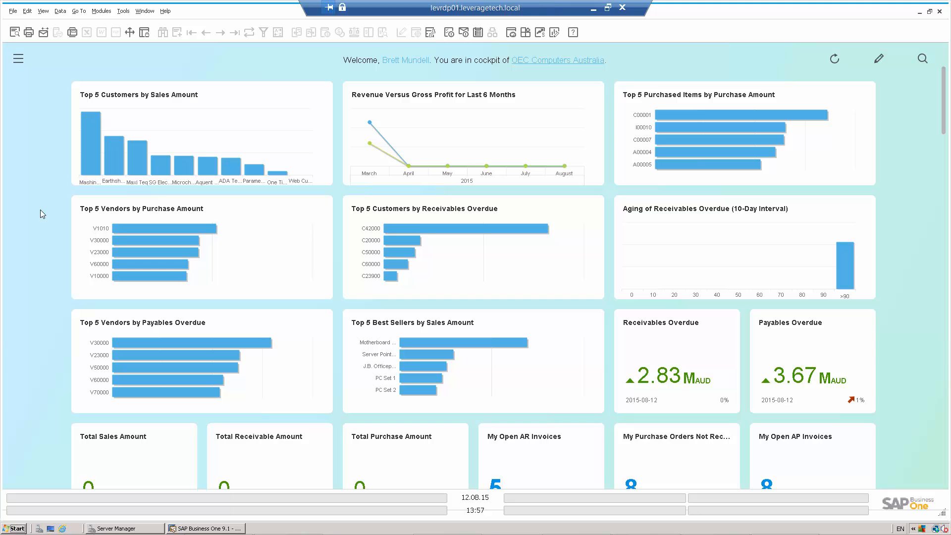
Step: Open the Dunning Levels setup found under the business partner settings in Administration
left_click(18, 59)
left_click(34, 93)
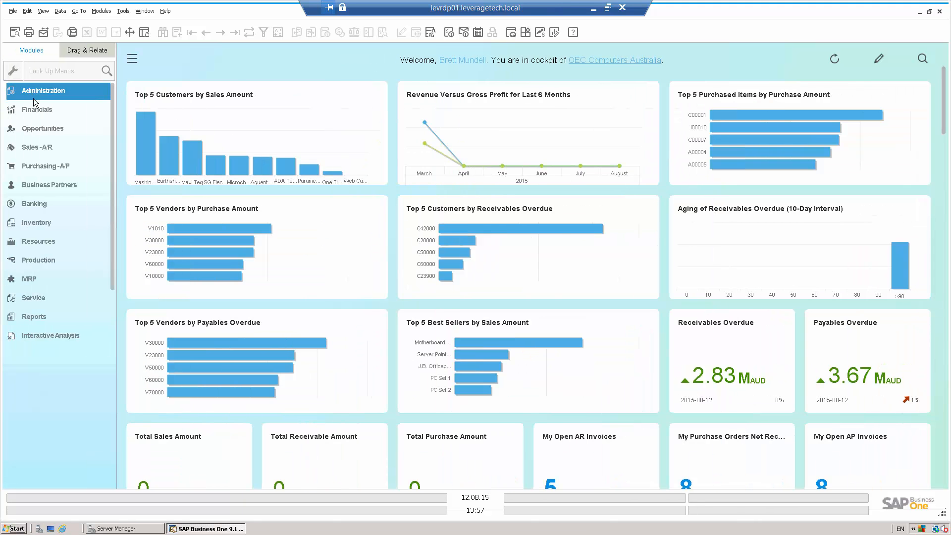
left_click(40, 159)
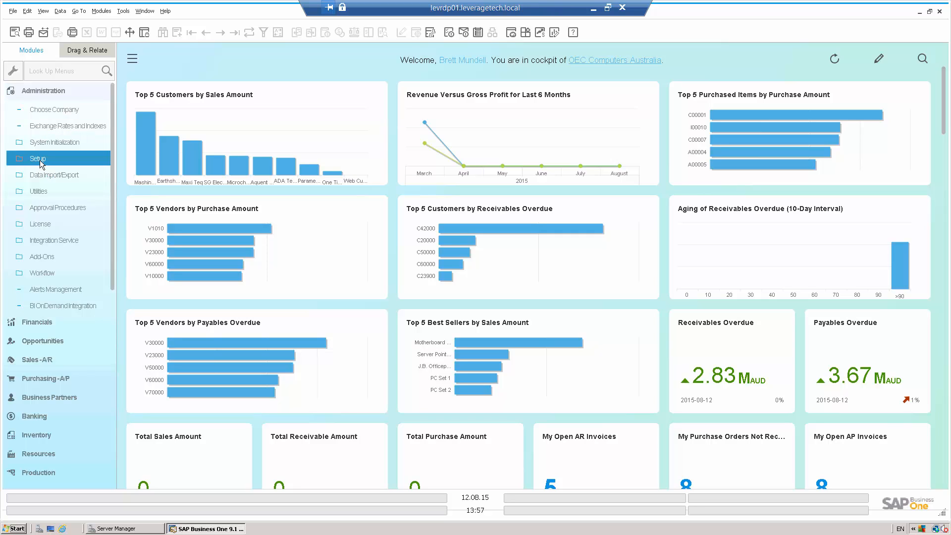
left_click(60, 260)
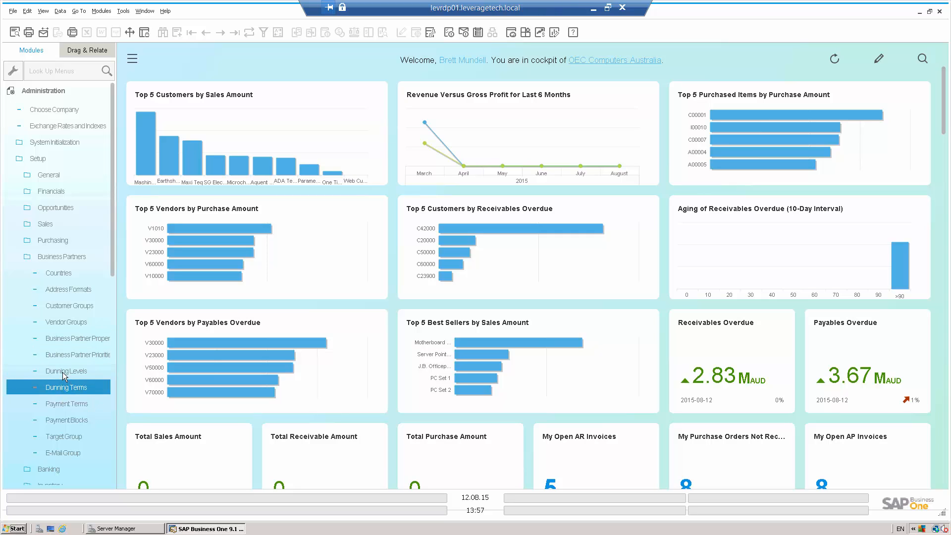
left_click(64, 371)
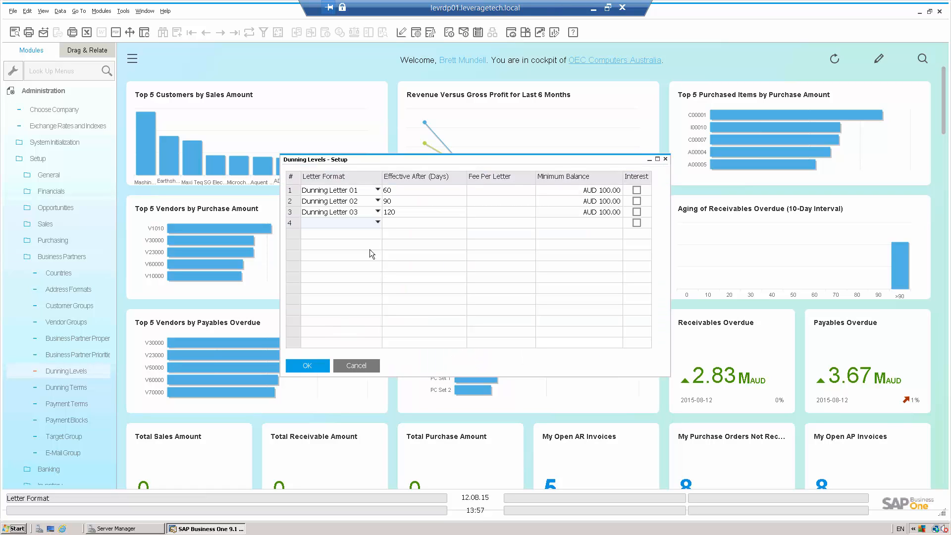
Step: Review the letter formats available for a dunning level and close the Dunning Levels setup without saving
left_click(377, 223)
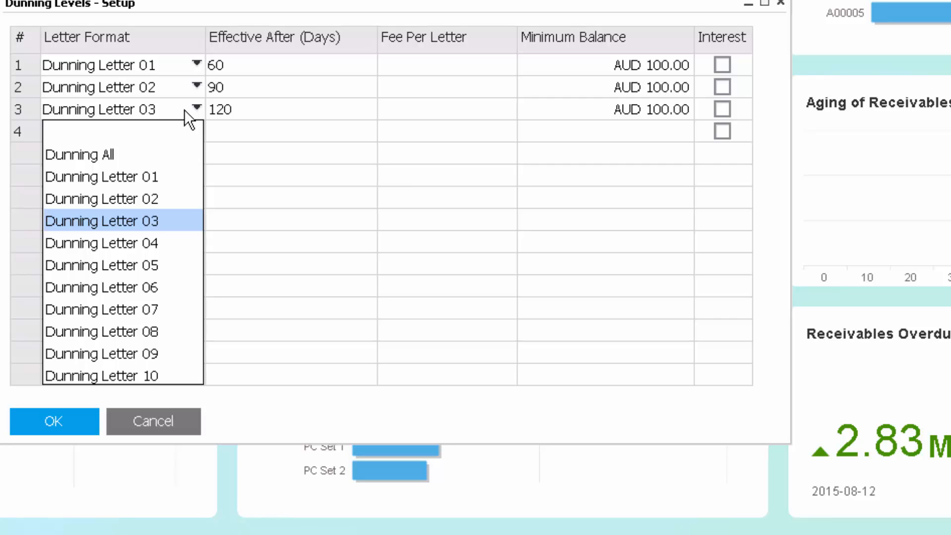
left_click(256, 114)
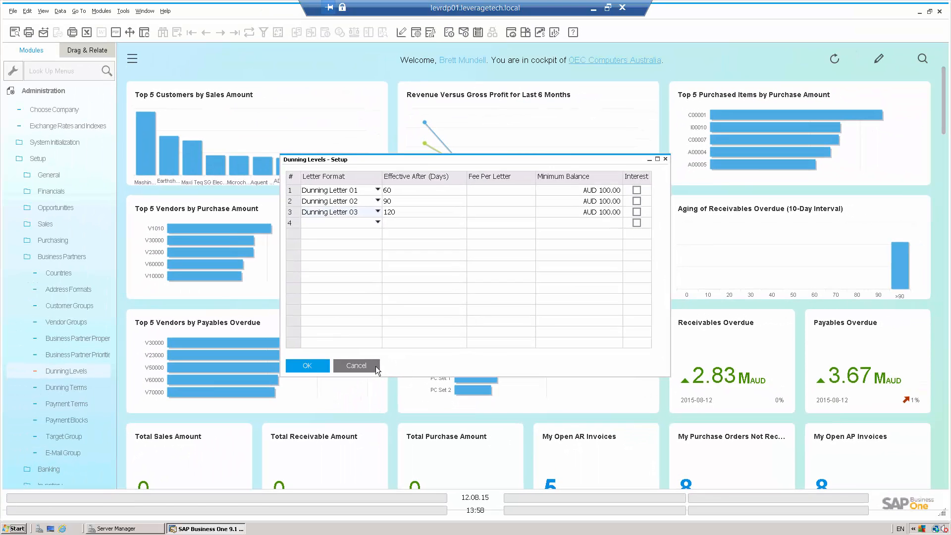
left_click(375, 367)
Step: Review the letter layouts and dunning letter methods offered in the Dunning Terms setup, and leave it without adding a term
left_click(80, 387)
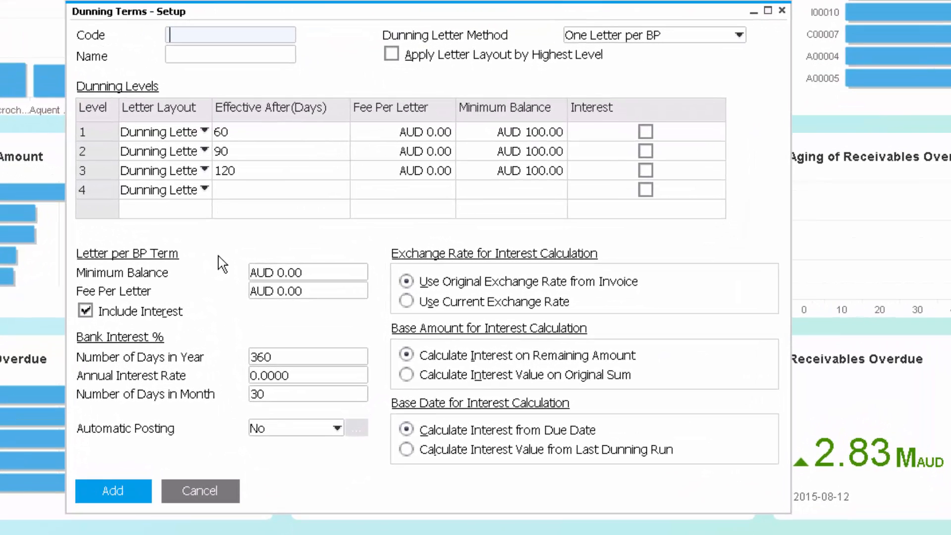
left_click(203, 132)
left_click(202, 133)
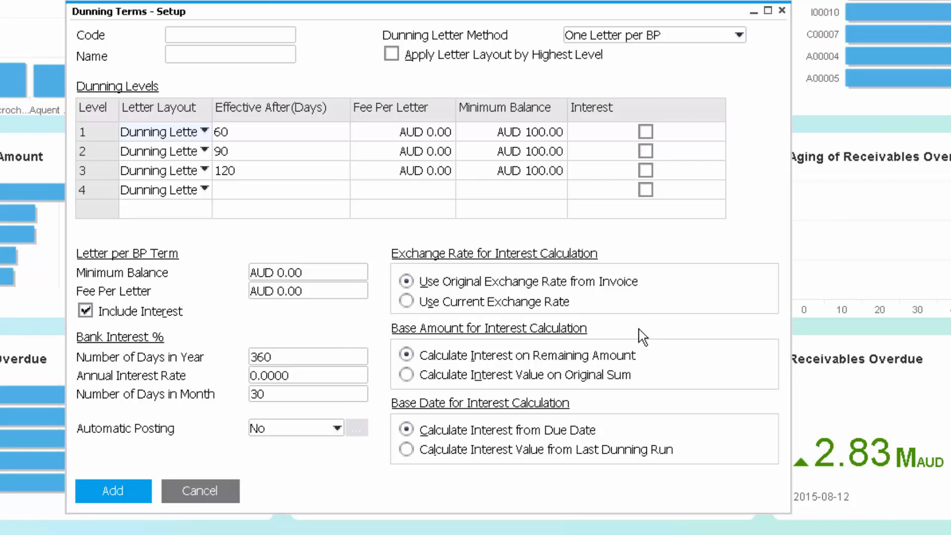
left_click(684, 35)
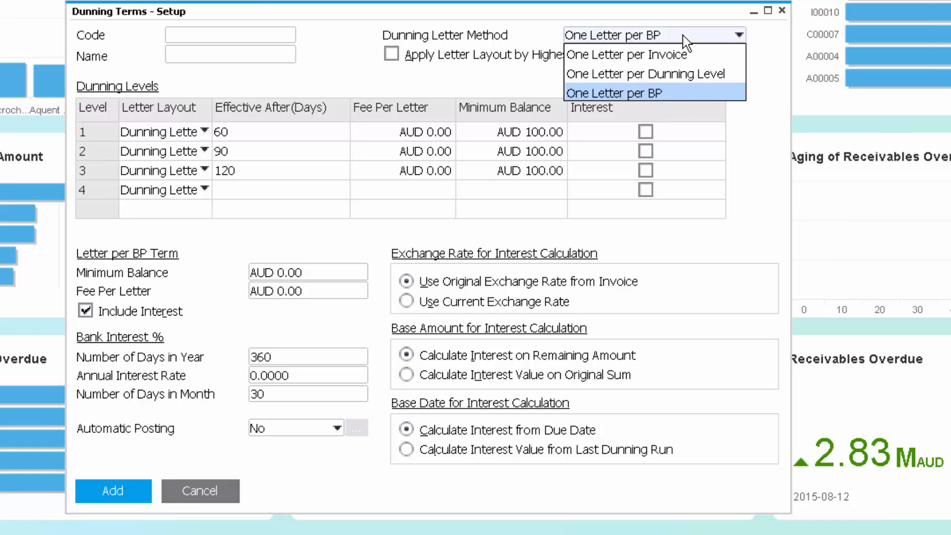
left_click(361, 59)
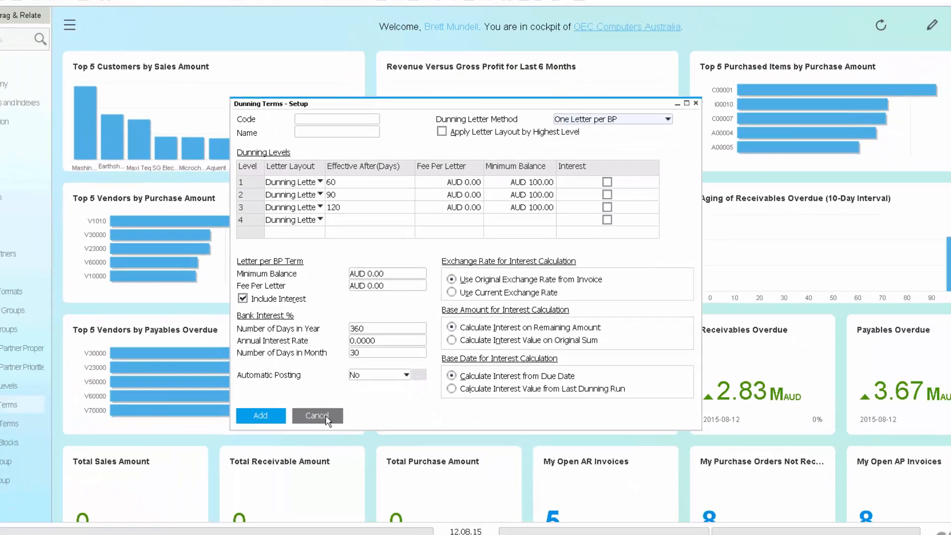
left_click(201, 490)
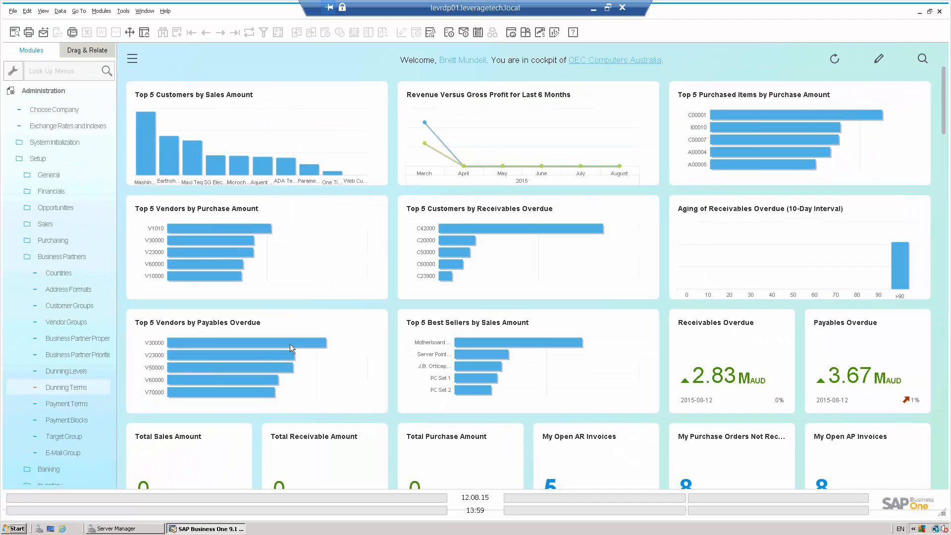
Step: Open the Earthshaker Corporation record in Business Partner Master Data by finding the name "earth"
left_click(59, 93)
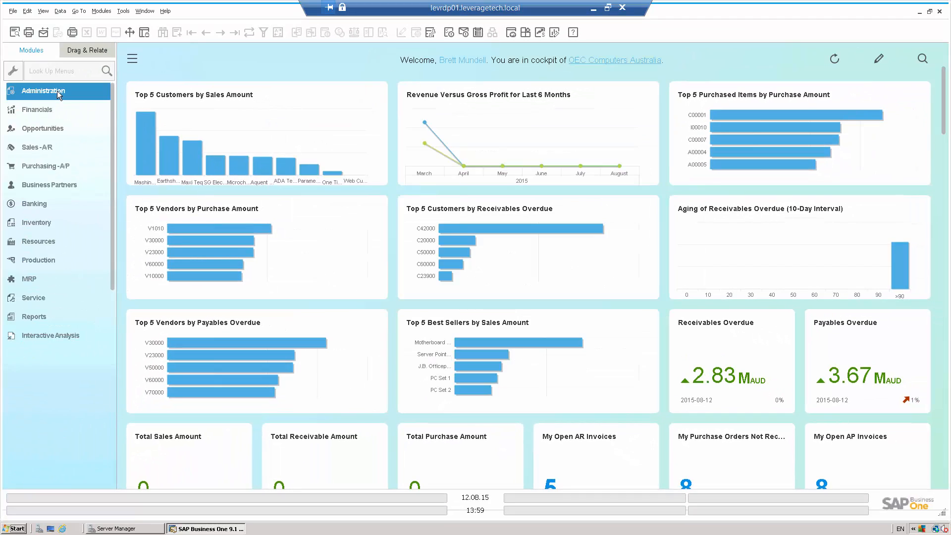
left_click(45, 186)
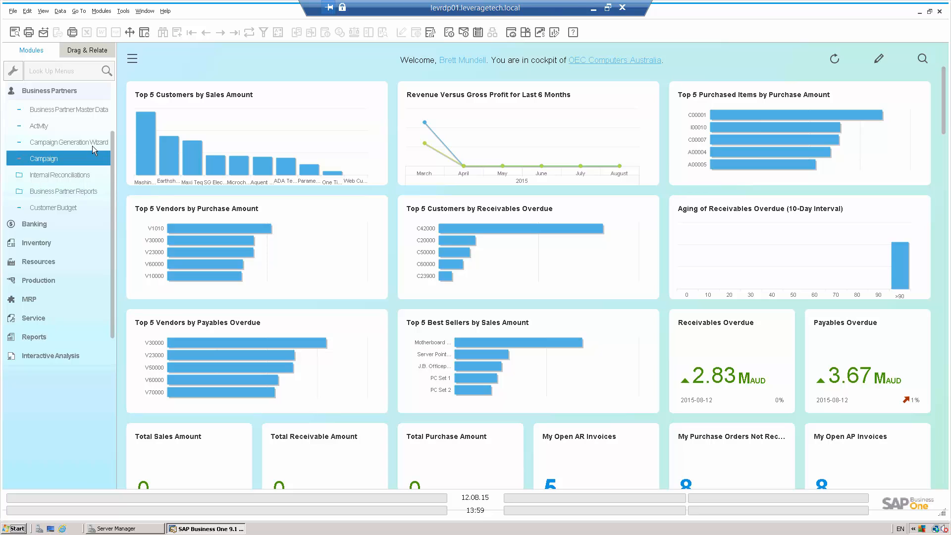
left_click(93, 111)
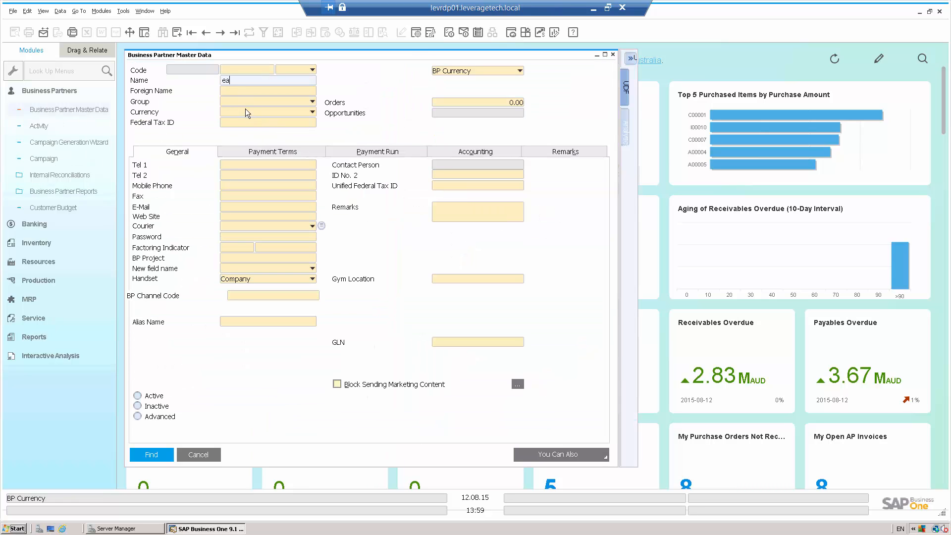
type("earth")
key("Return")
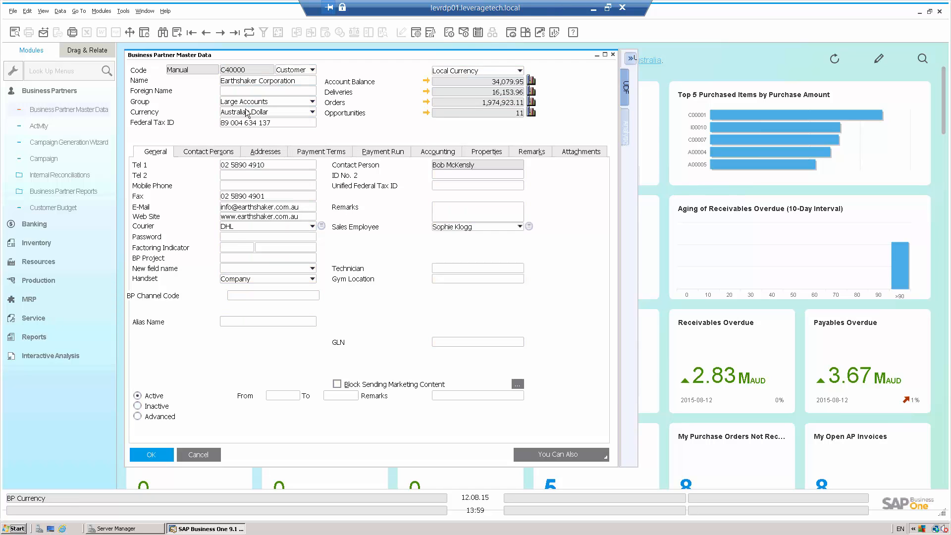
Step: Examine the definition of the dunning term assigned in Earthshaker Corporation's payment terms, and close the customer record
left_click(322, 153)
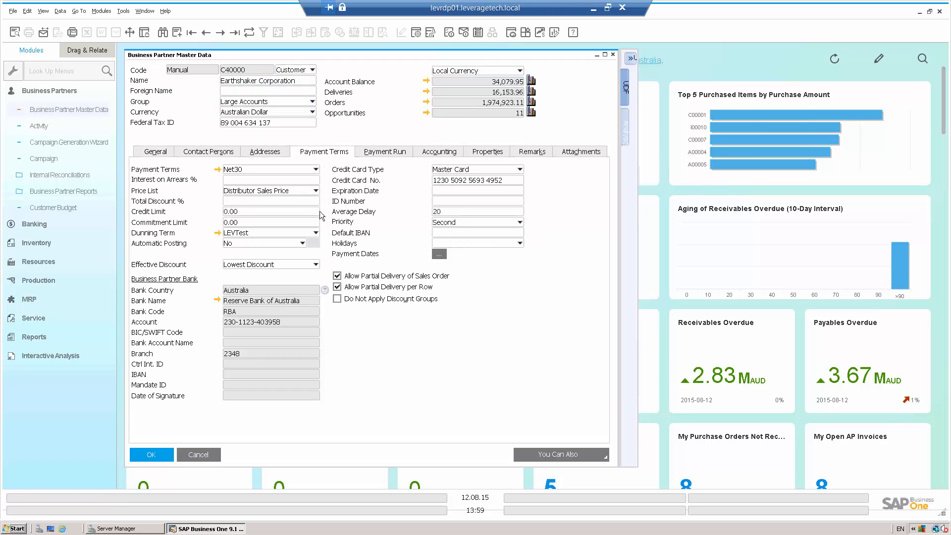
left_click(218, 233)
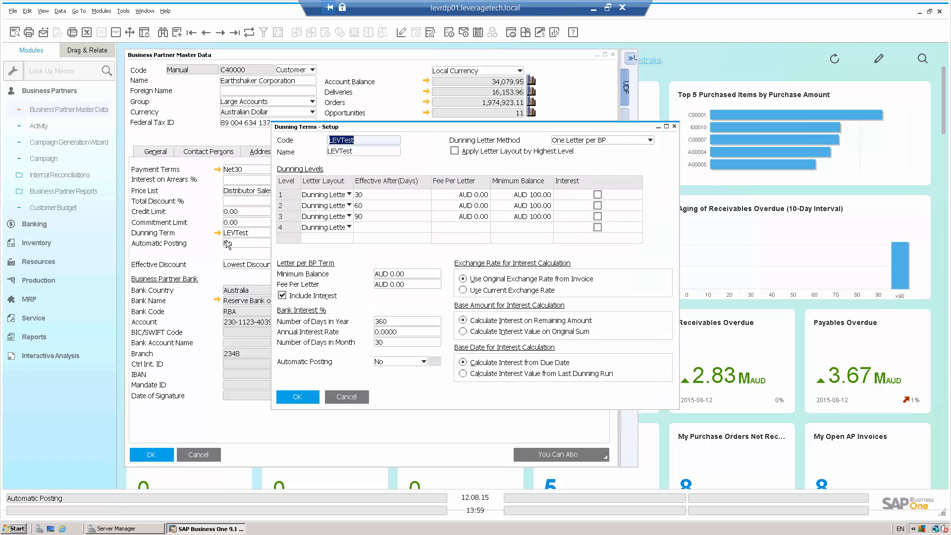
left_click(675, 128)
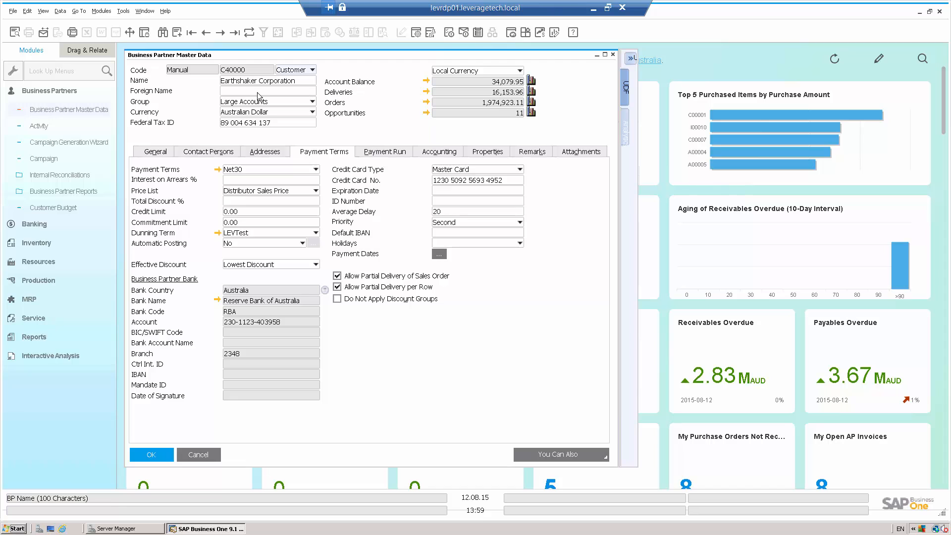
left_click(201, 456)
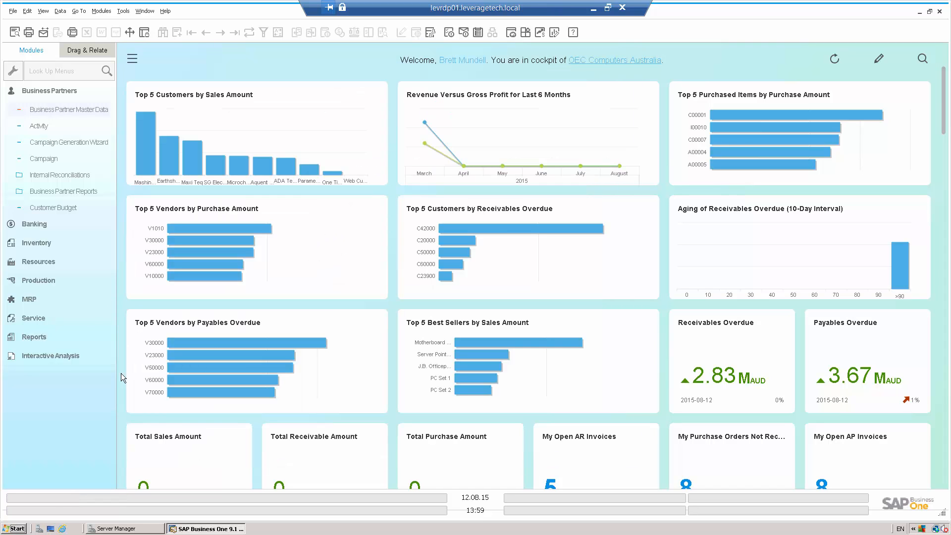
Step: Start a new dunning run in the Dunning Wizard with the default name and all dunning levels and terms
left_click(45, 93)
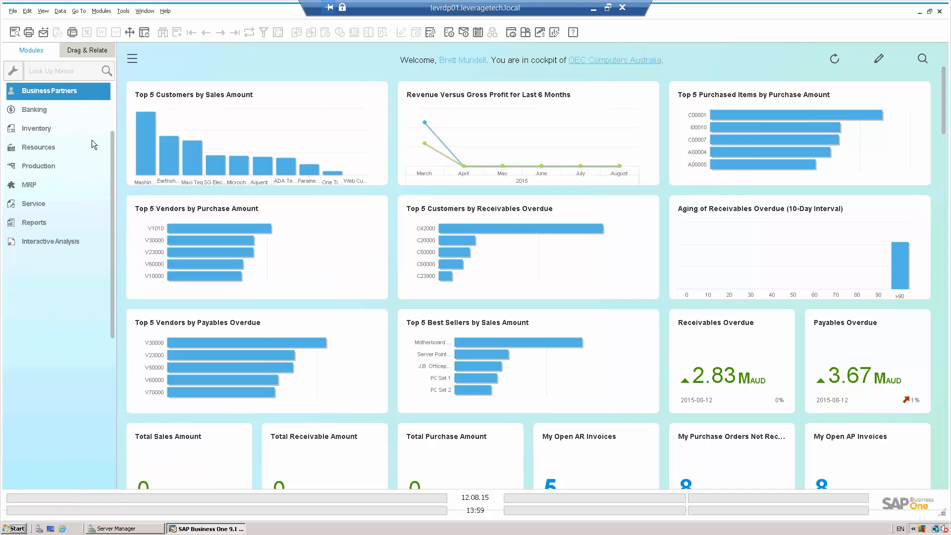
left_click_drag(112, 148, 108, 102)
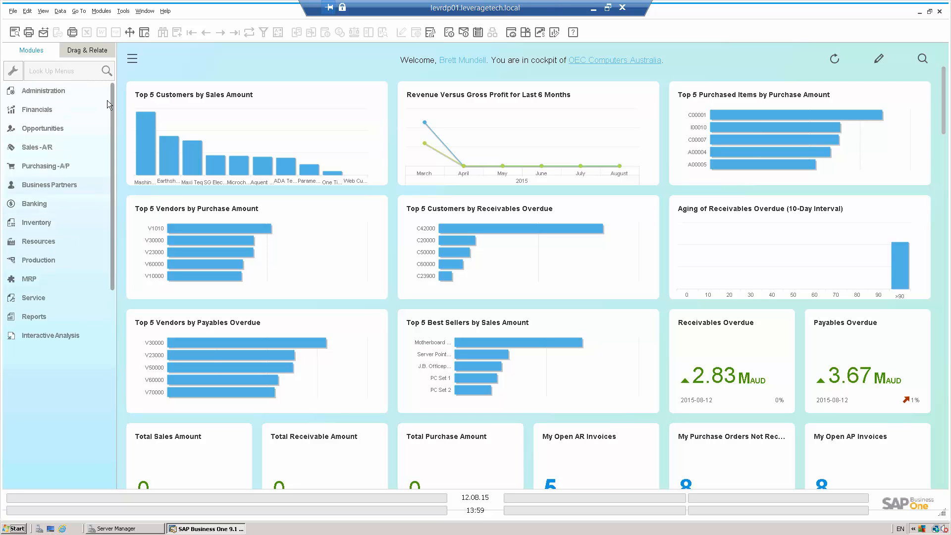
left_click(38, 146)
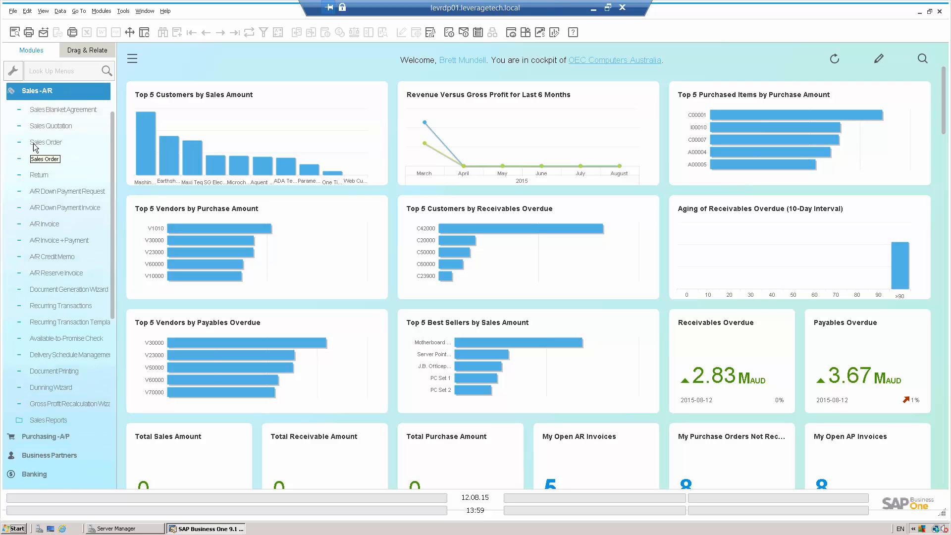
left_click(50, 386)
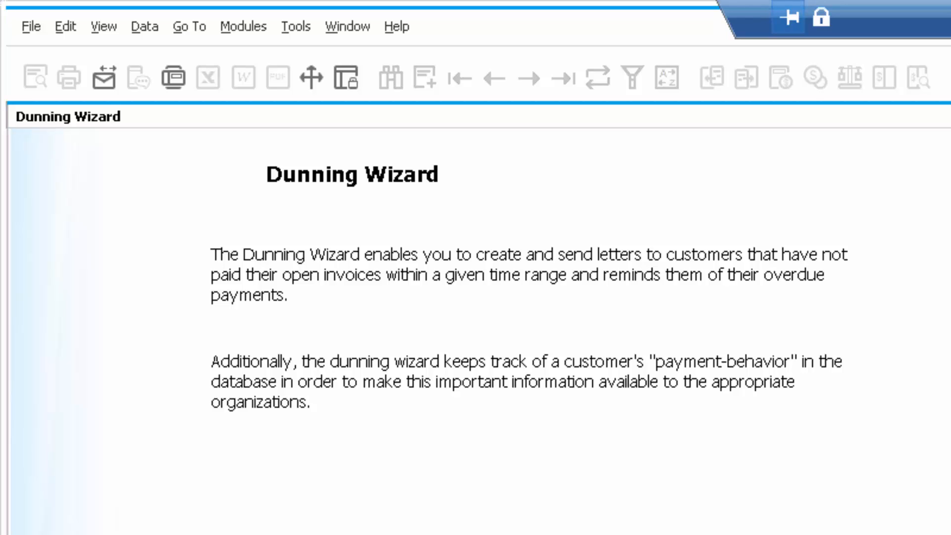
left_click(920, 475)
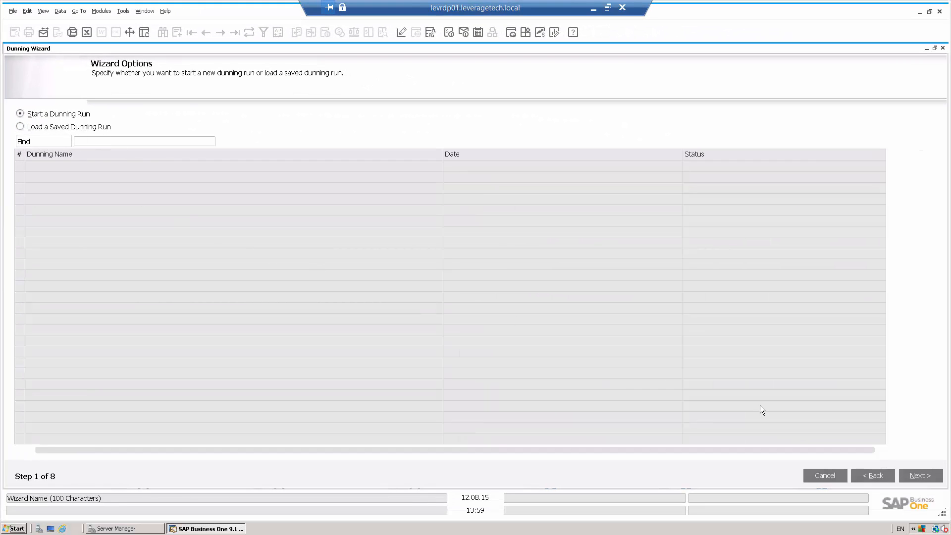
left_click(922, 476)
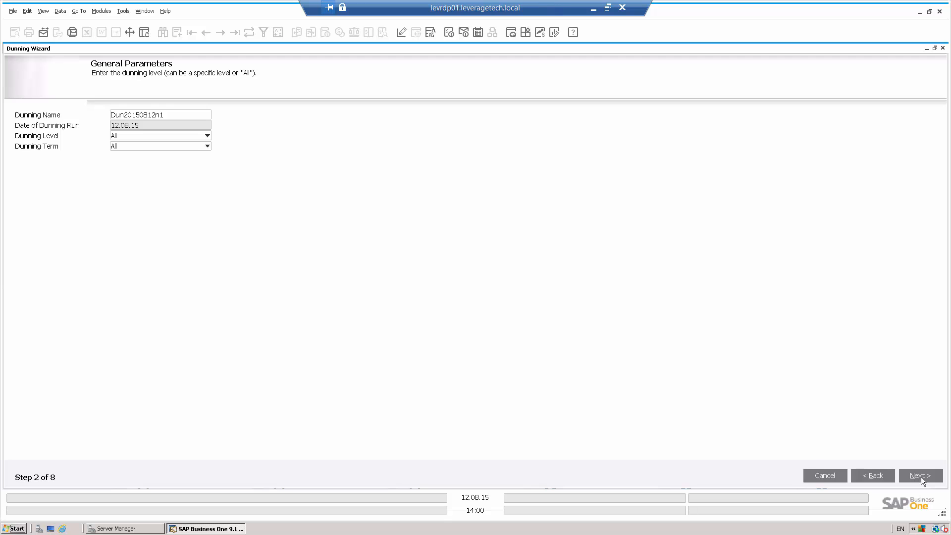
left_click(920, 476)
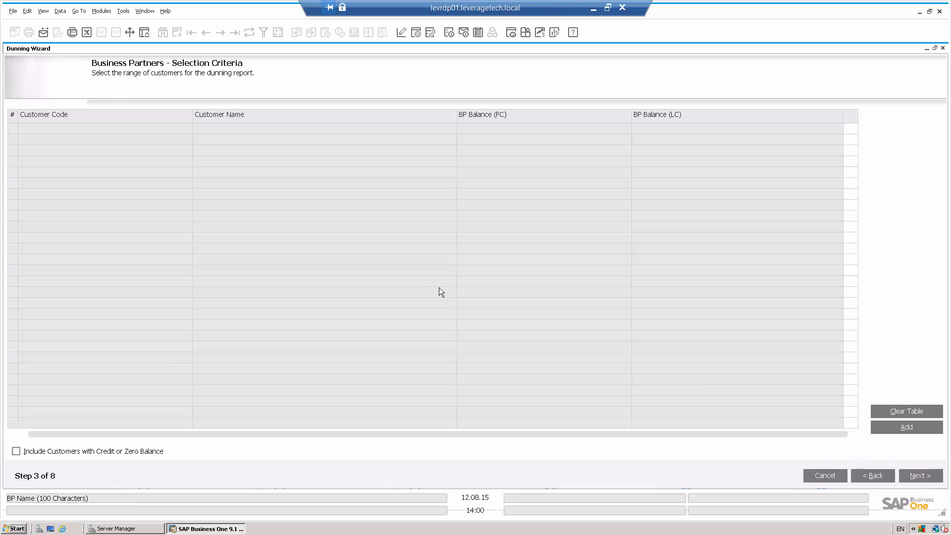
Step: Add the customers in the code range from Maxi Teq to One Time Customer to the dunning run
left_click(900, 427)
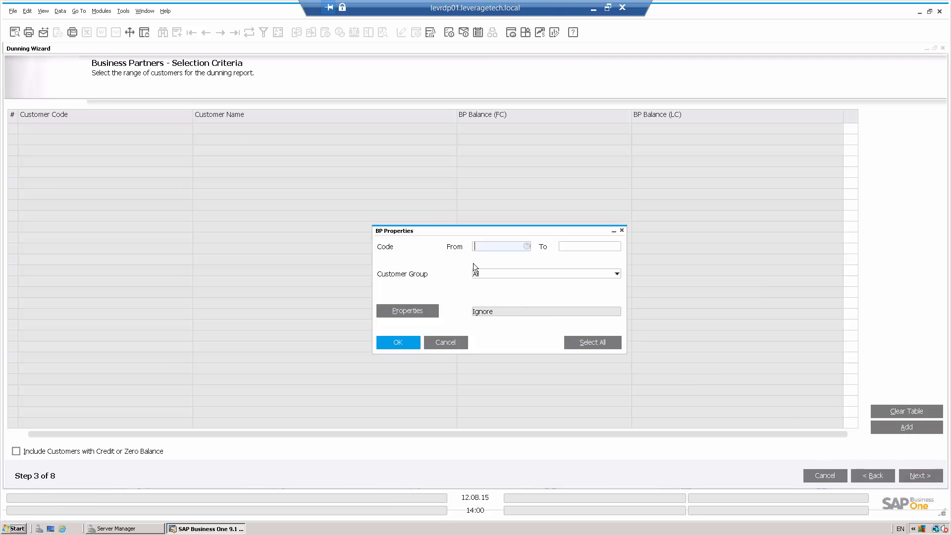
left_click(526, 247)
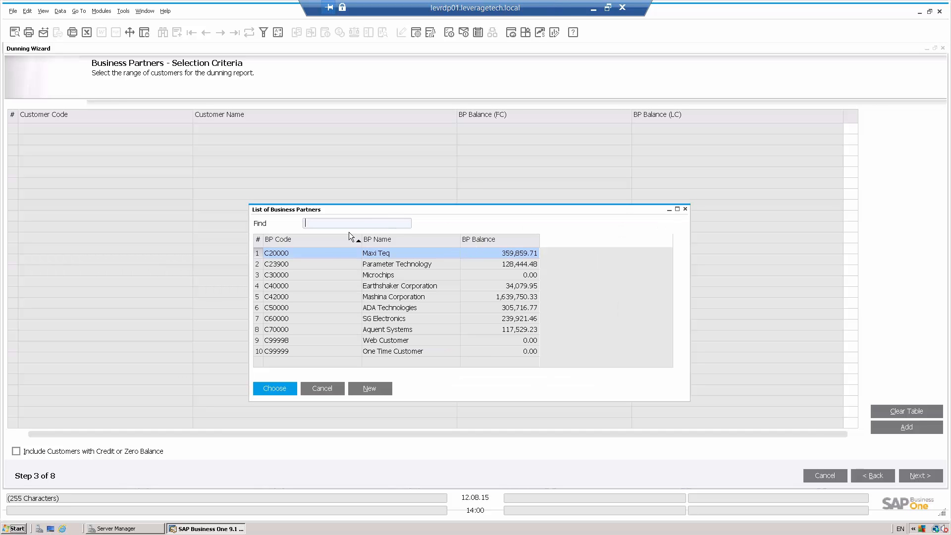
double_click(328, 254)
left_click(575, 248)
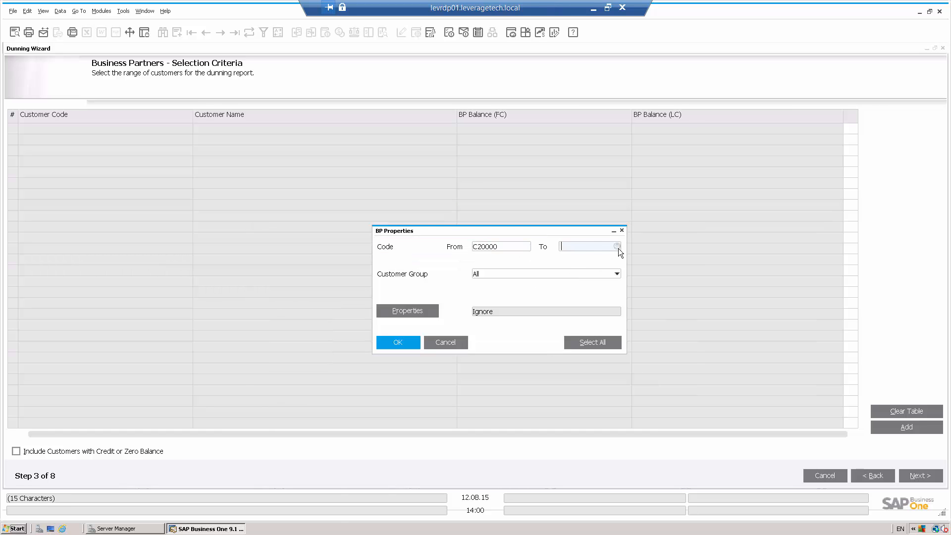
left_click(617, 246)
double_click(421, 351)
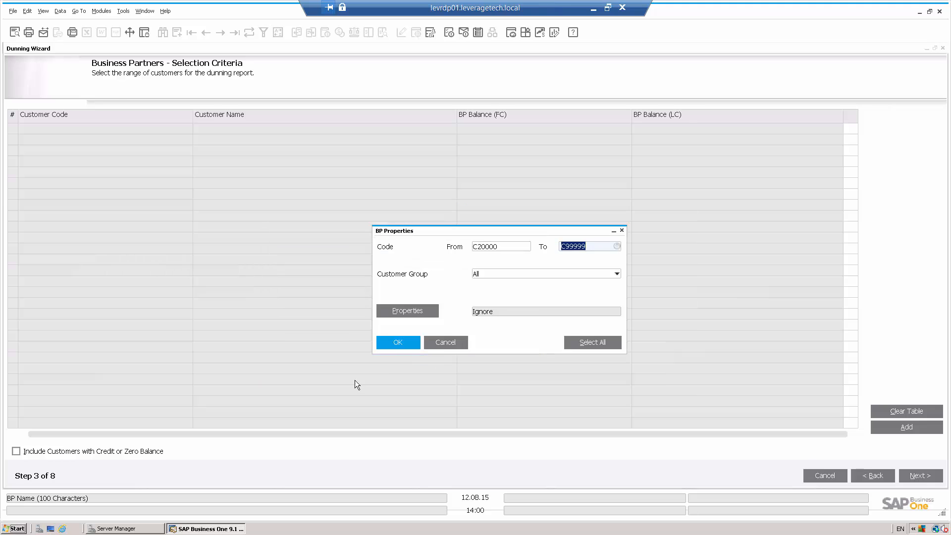
left_click(404, 344)
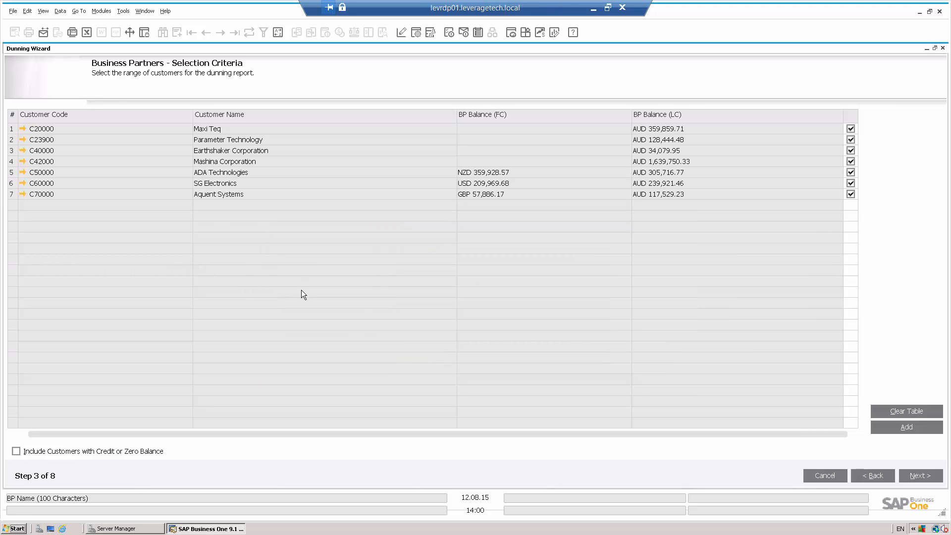
Step: Generate the recommendation report with the default document parameters, setting the GBP exchange rate for 12 August 2015 to 1
left_click(917, 476)
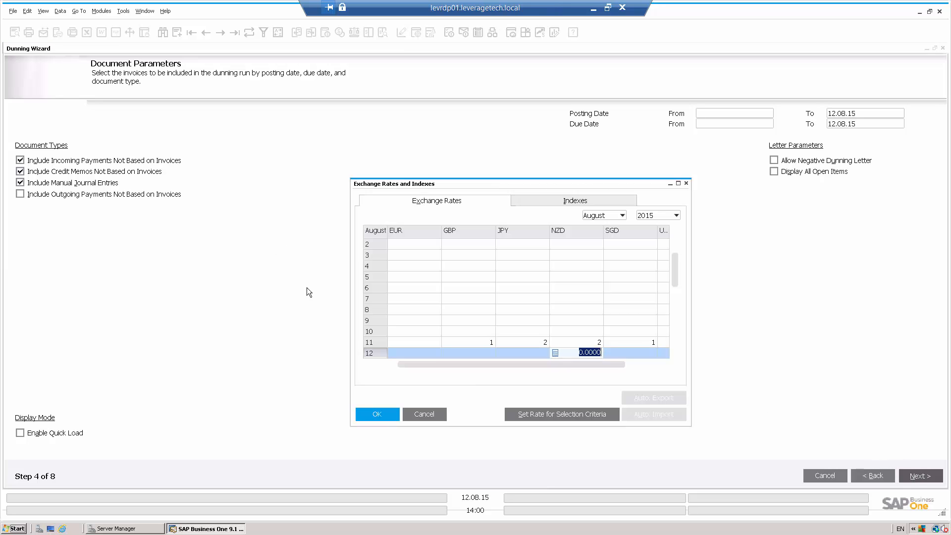
left_click(418, 414)
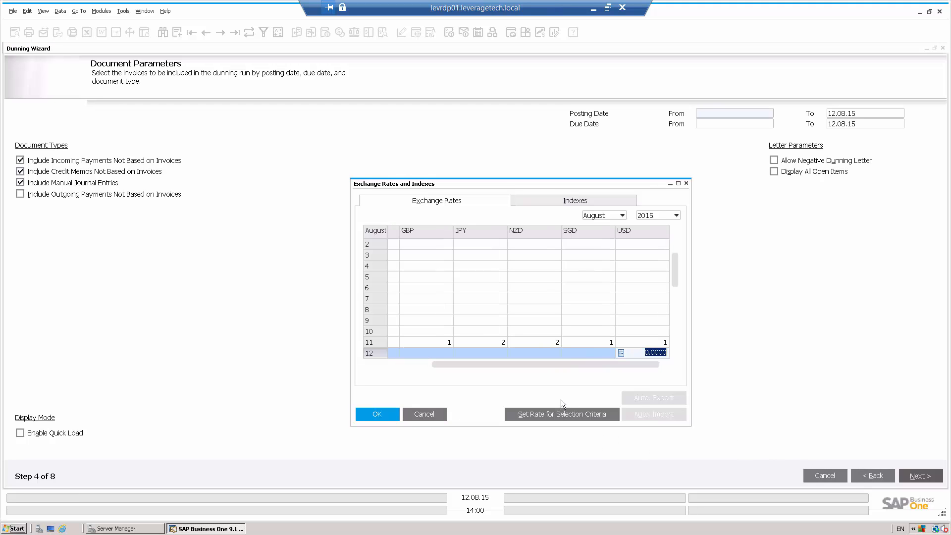
left_click(431, 411)
type("1")
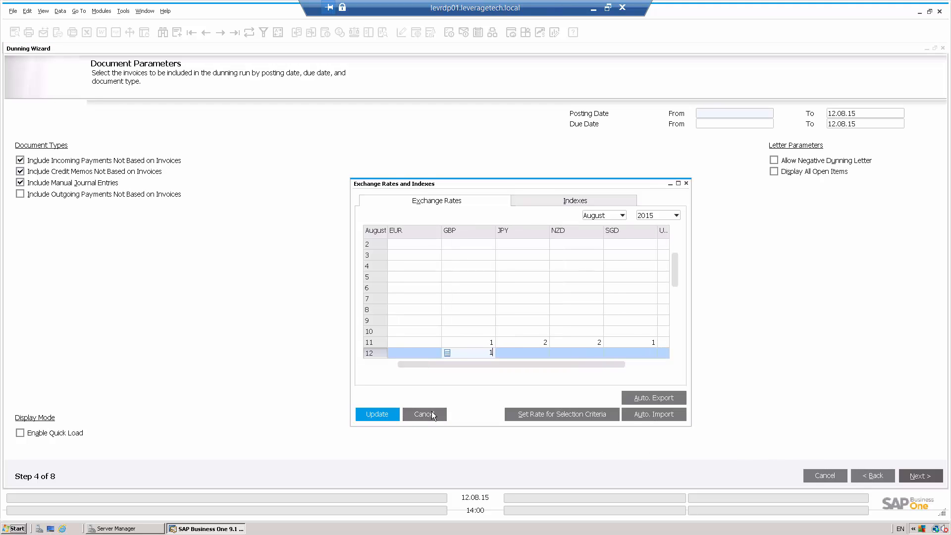
left_click(375, 413)
left_click(374, 413)
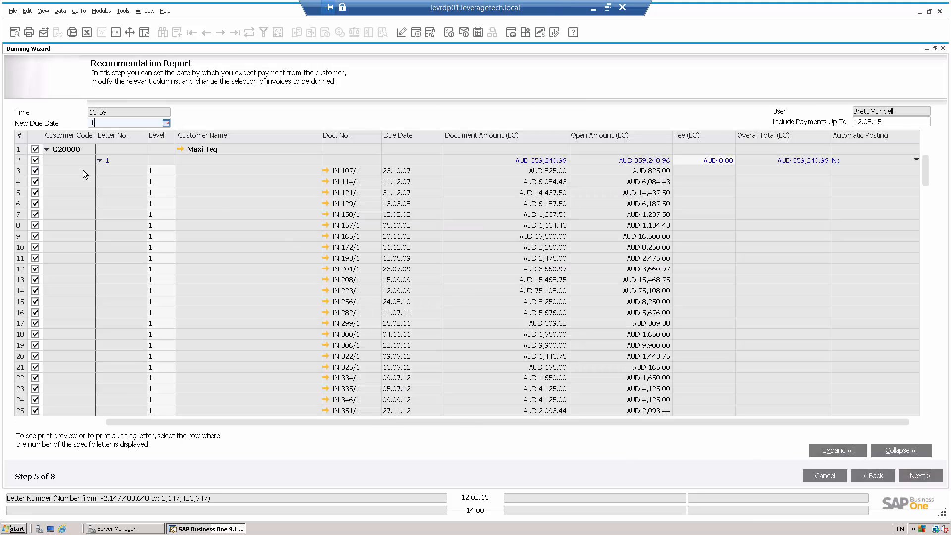
Step: Exclude customer Maxi Teq and Earthshaker Corporation's invoices IN 382/1 and IN 377/1 from the dunning recommendation report
left_click_drag(927, 181, 870, 155)
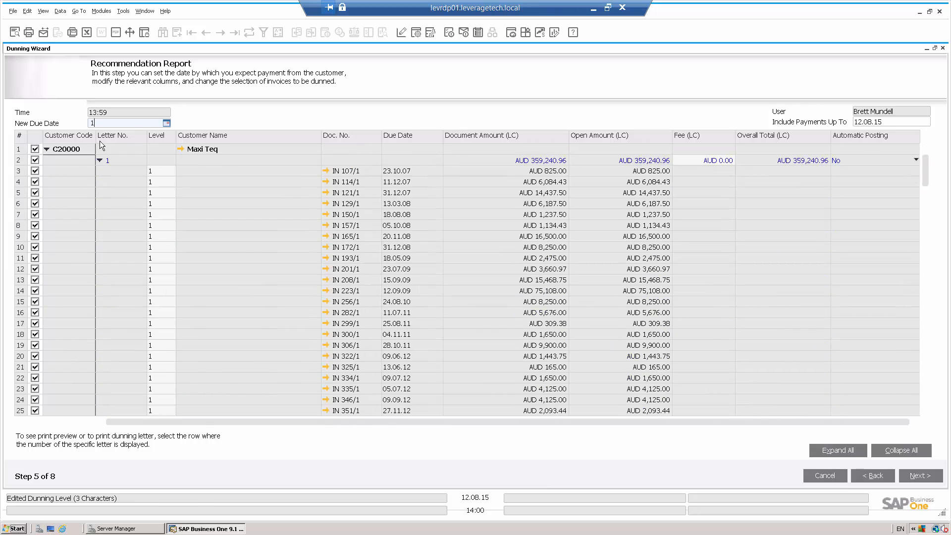
left_click(34, 149)
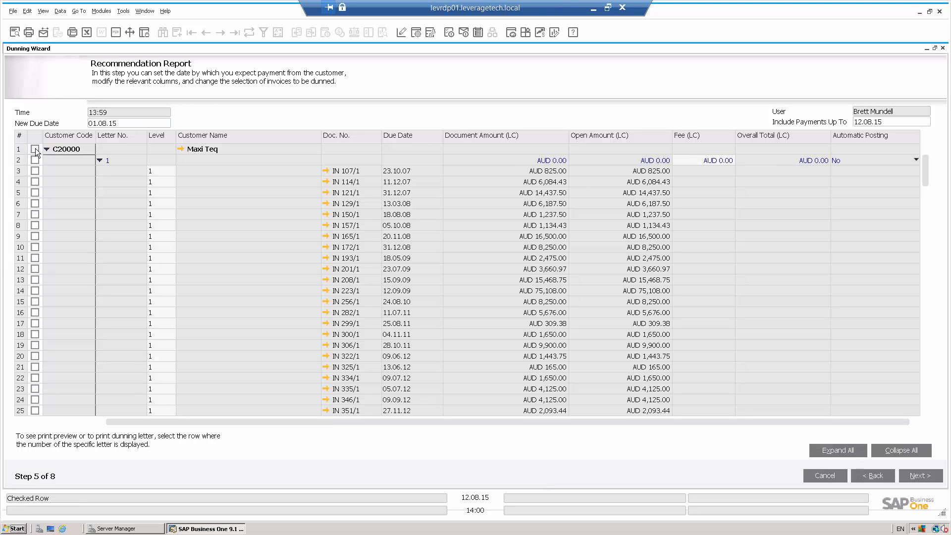
scroll(924, 186, "down", 11)
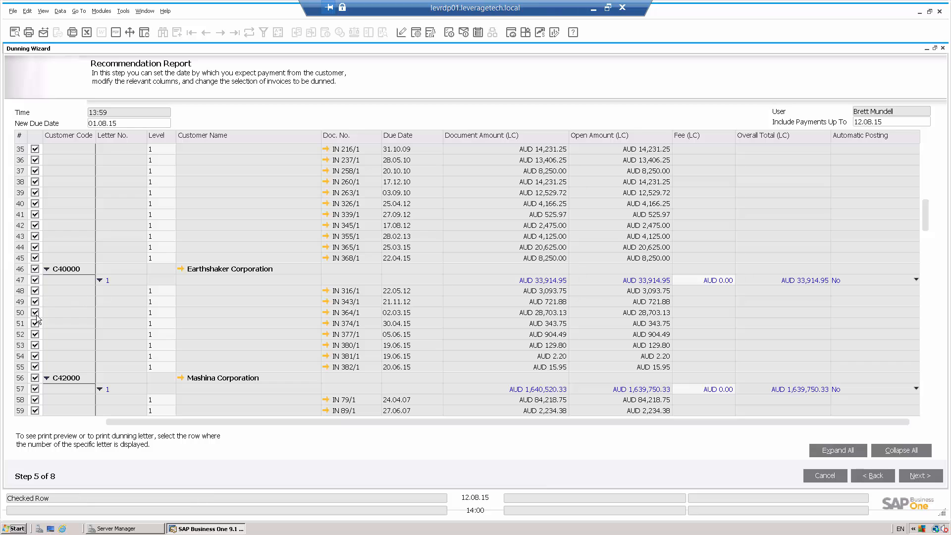
left_click(35, 368)
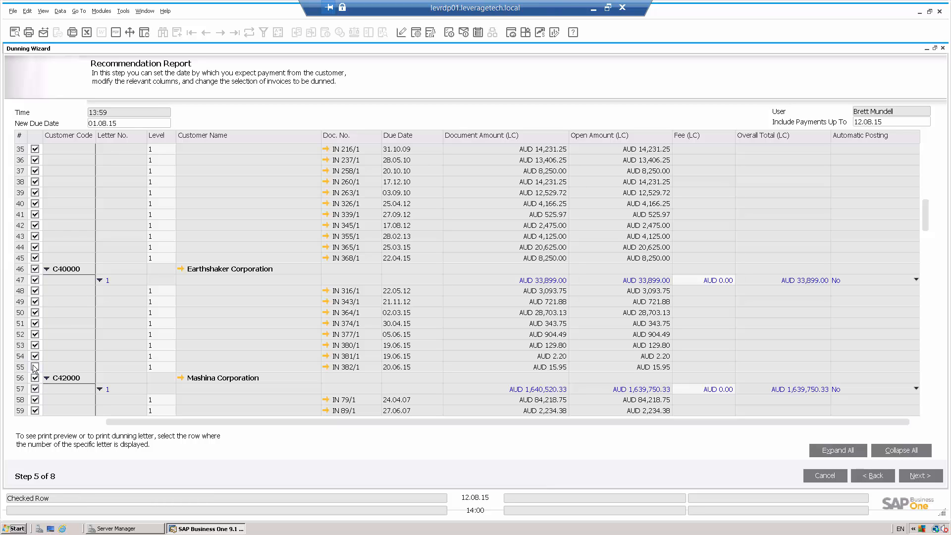
left_click(35, 334)
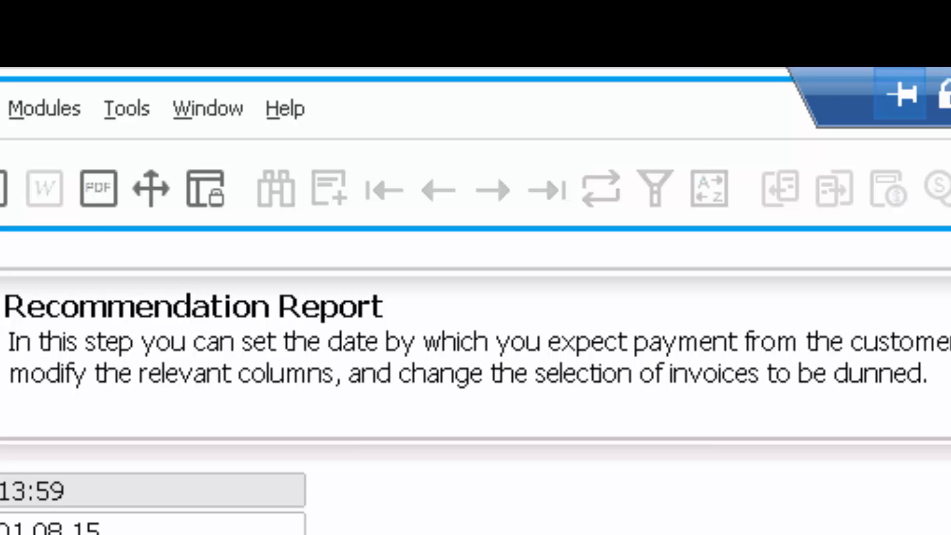
Step: Set the new due date to 1.11.15 in the recommendation report, and cancel the dunning run from the processing options
left_click(107, 531)
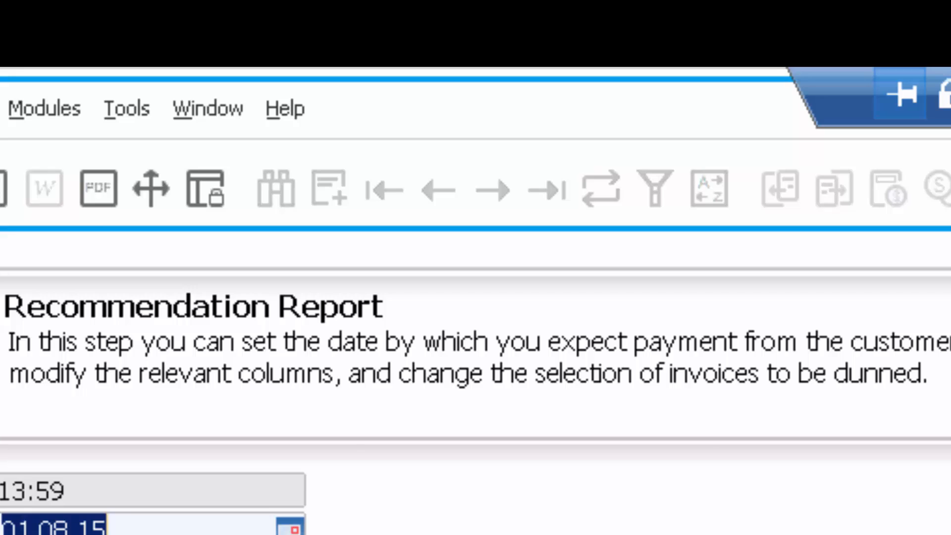
type("1.11.15")
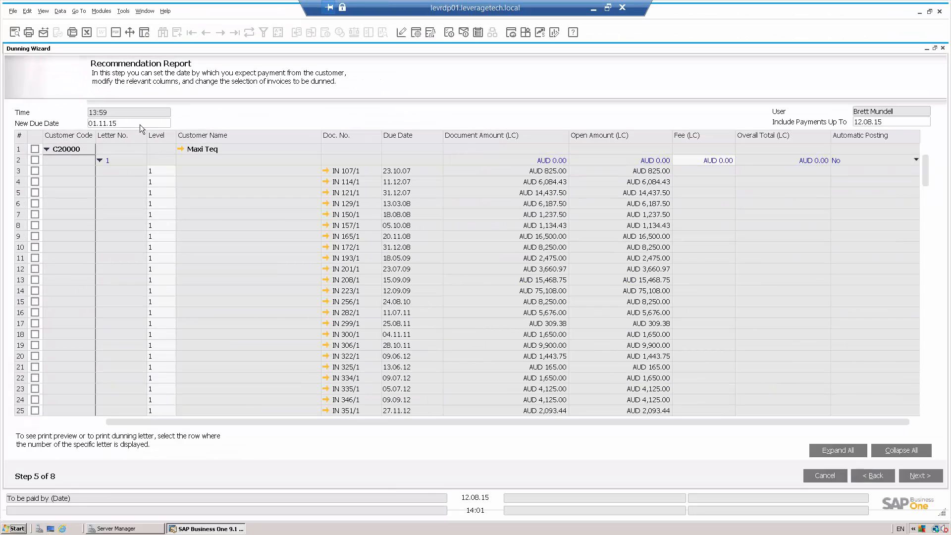
left_click(920, 475)
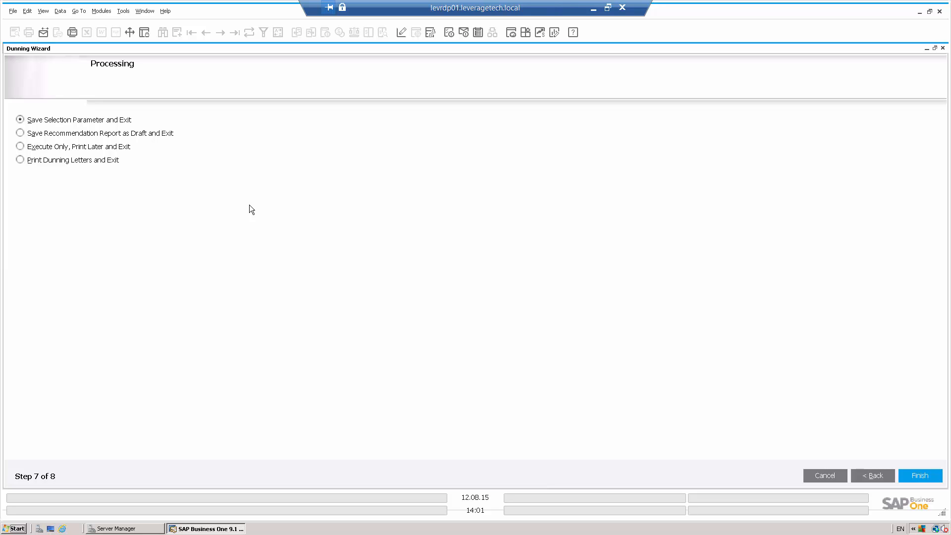
left_click(831, 477)
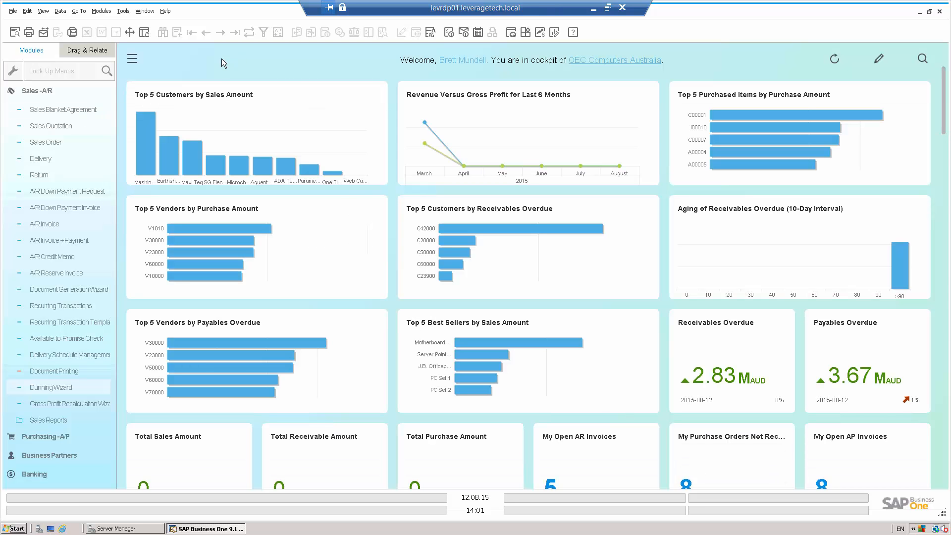